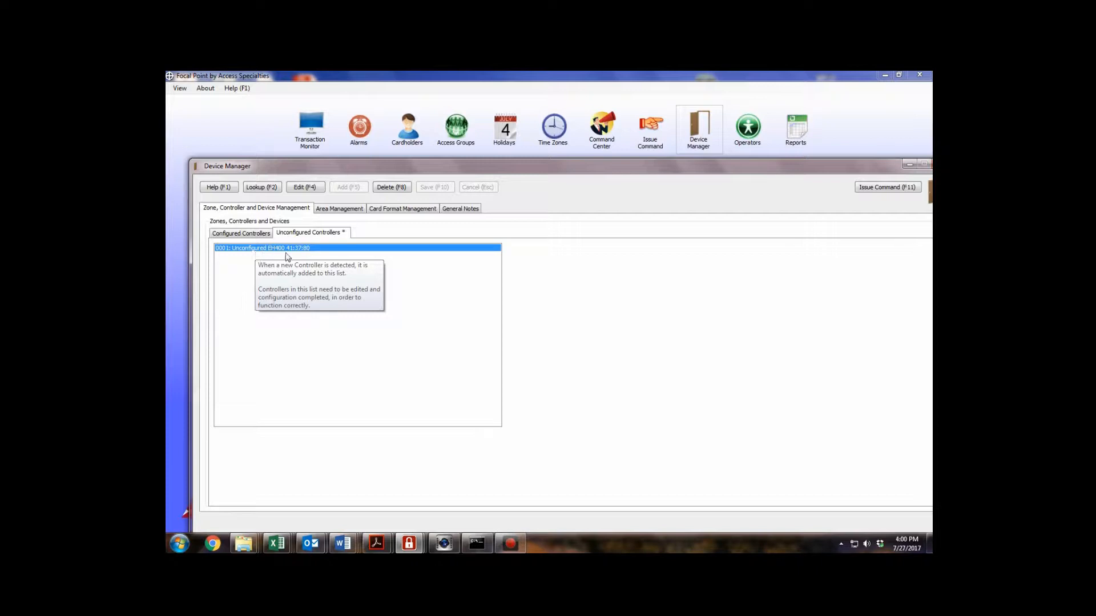
# - Open the definition of the unconfigured EH400 controller and set its location to "Shop Door"
pyautogui.doubleClick(268, 249)
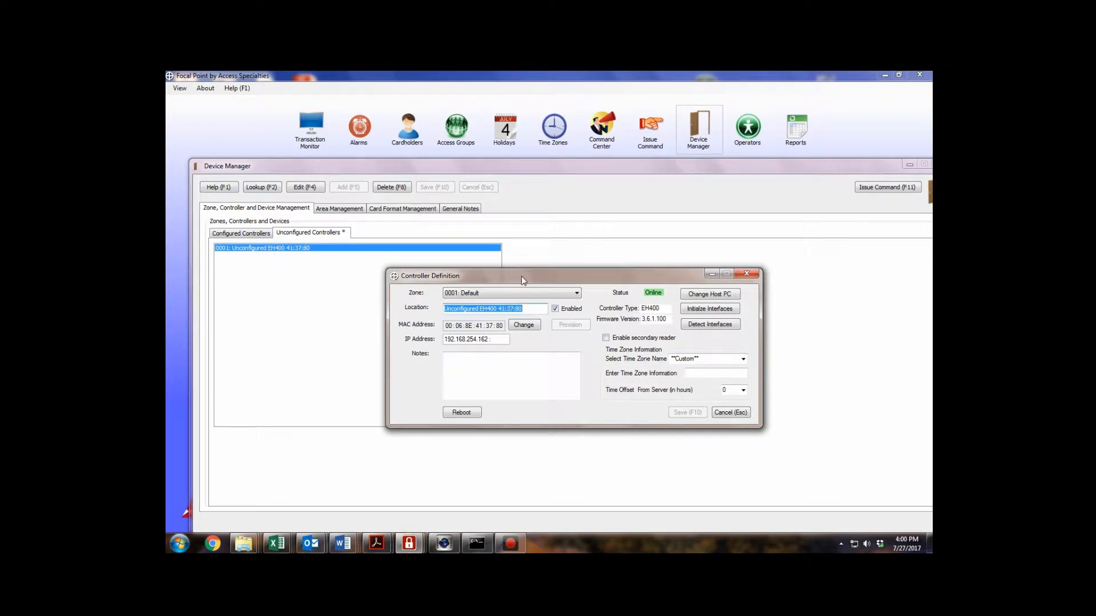
pyautogui.click(577, 296)
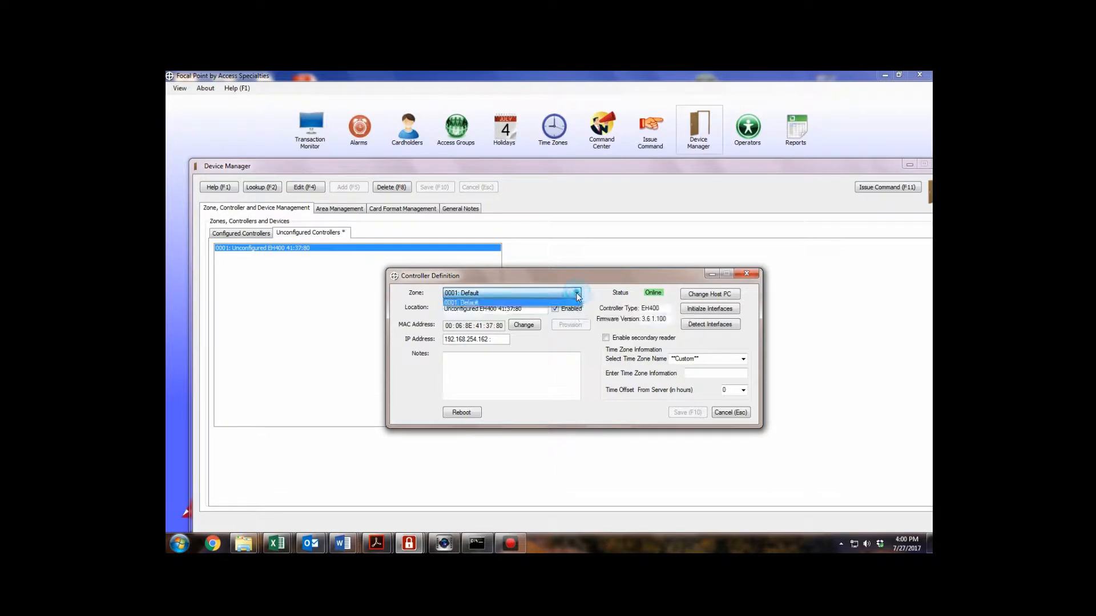
pyautogui.click(578, 295)
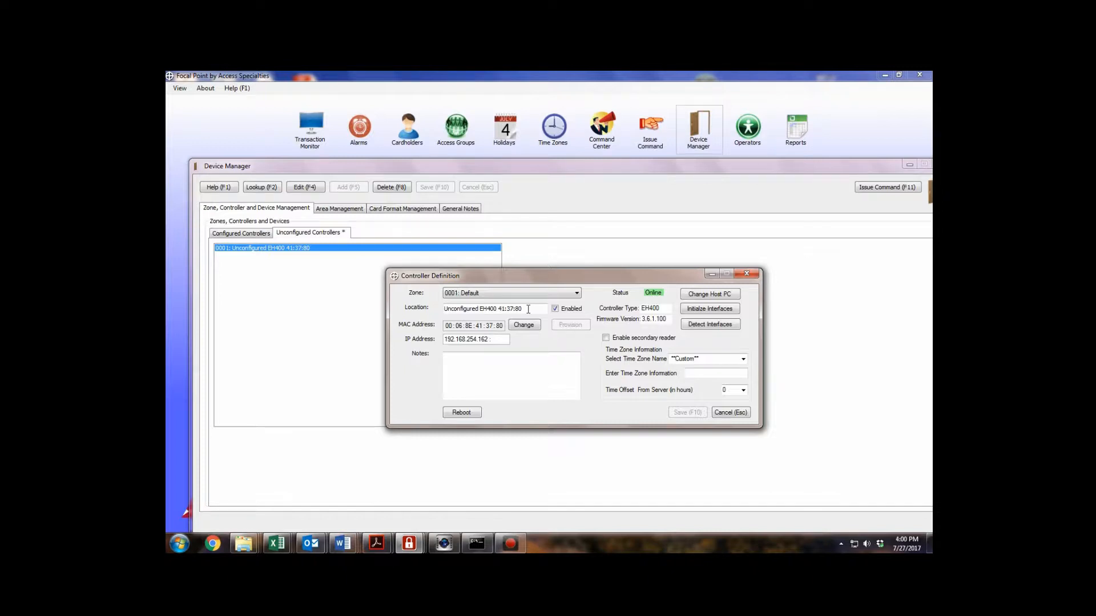
pyautogui.moveTo(528, 309); pyautogui.dragTo(445, 305)
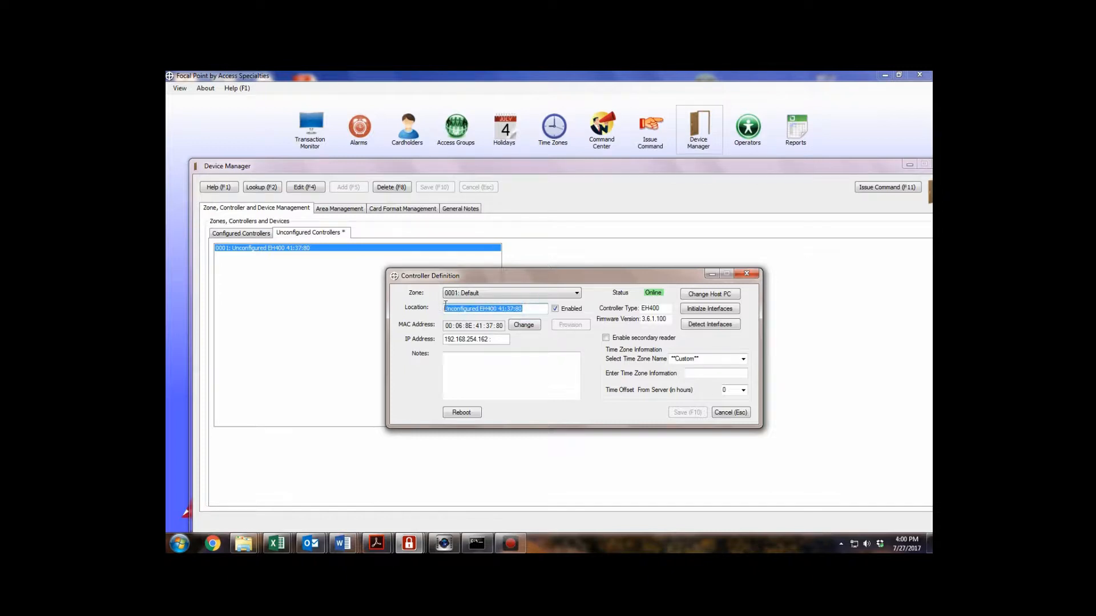
pyautogui.press('Delete')
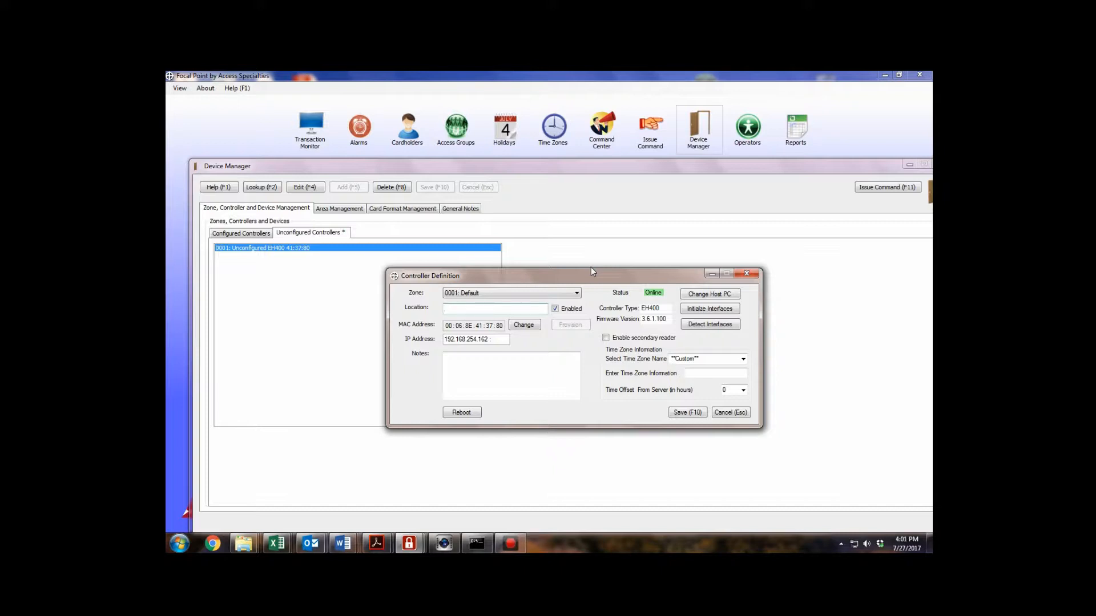
pyautogui.write('Shop Door')
# - Set the controller's time zone to Central (US + Canada)
pyautogui.click(722, 362)
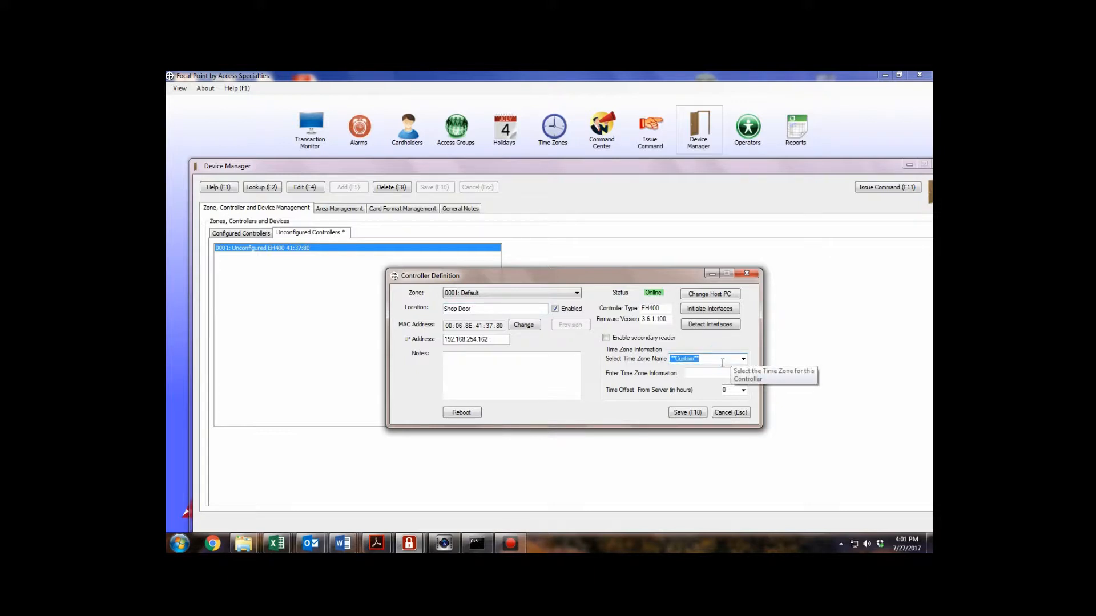
pyautogui.write('cen')
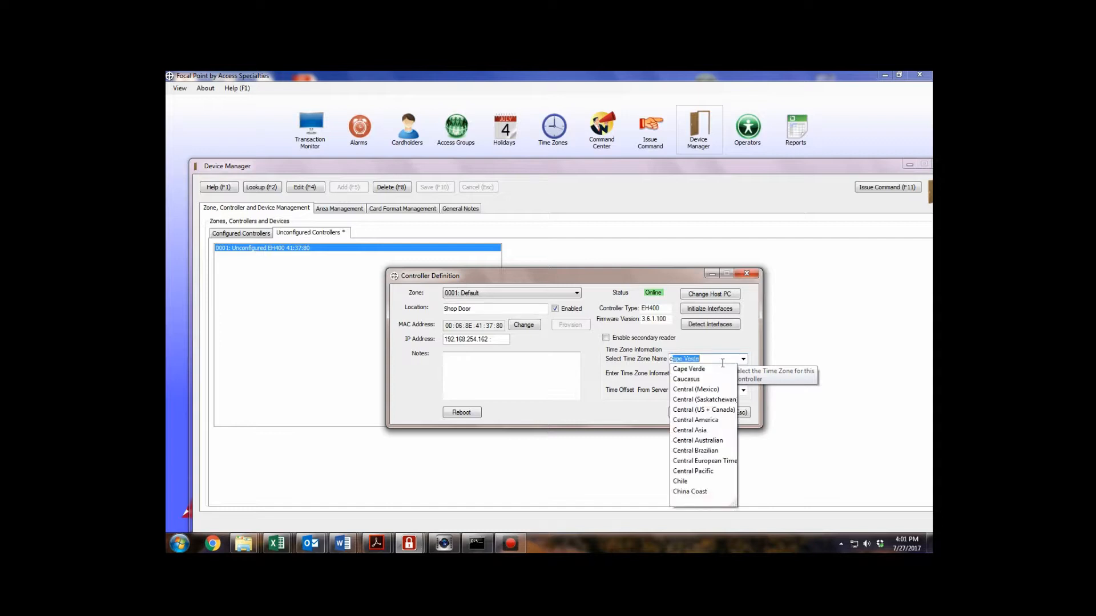
pyautogui.press('Down')
pyautogui.press('Down')
pyautogui.press('Down')
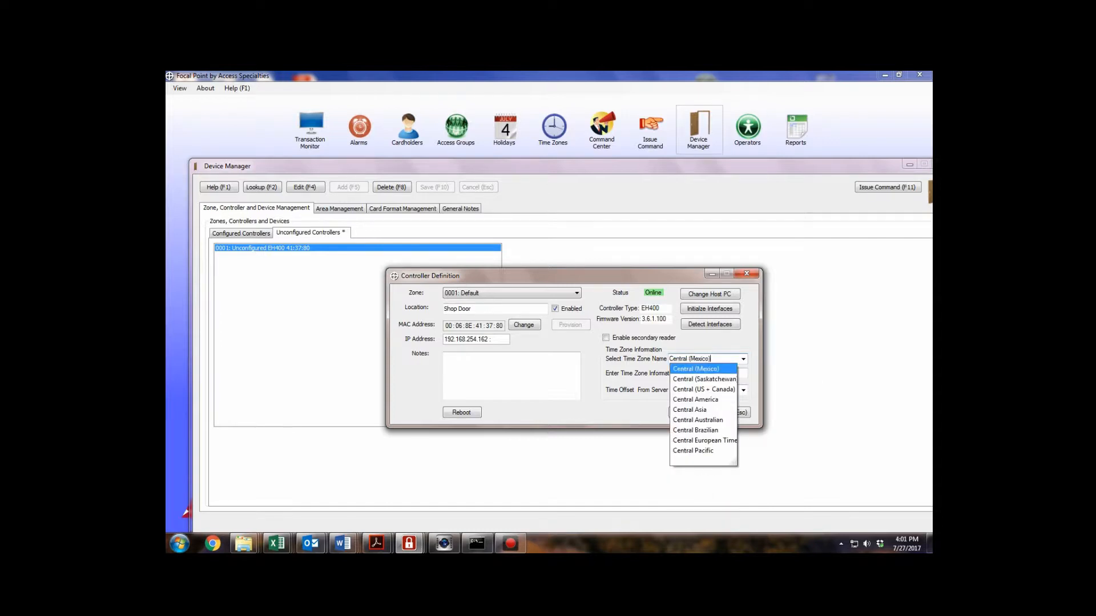
pyautogui.press('Return')
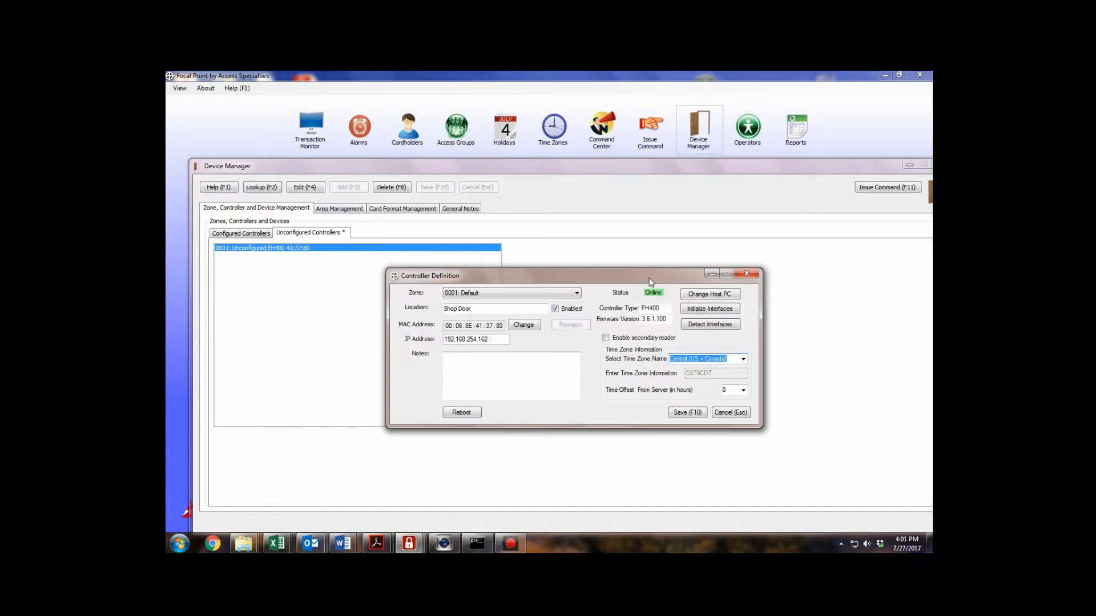
# - Save the controller definition, agreeing to initialize its installed interfaces
pyautogui.moveTo(649, 278); pyautogui.dragTo(657, 274)
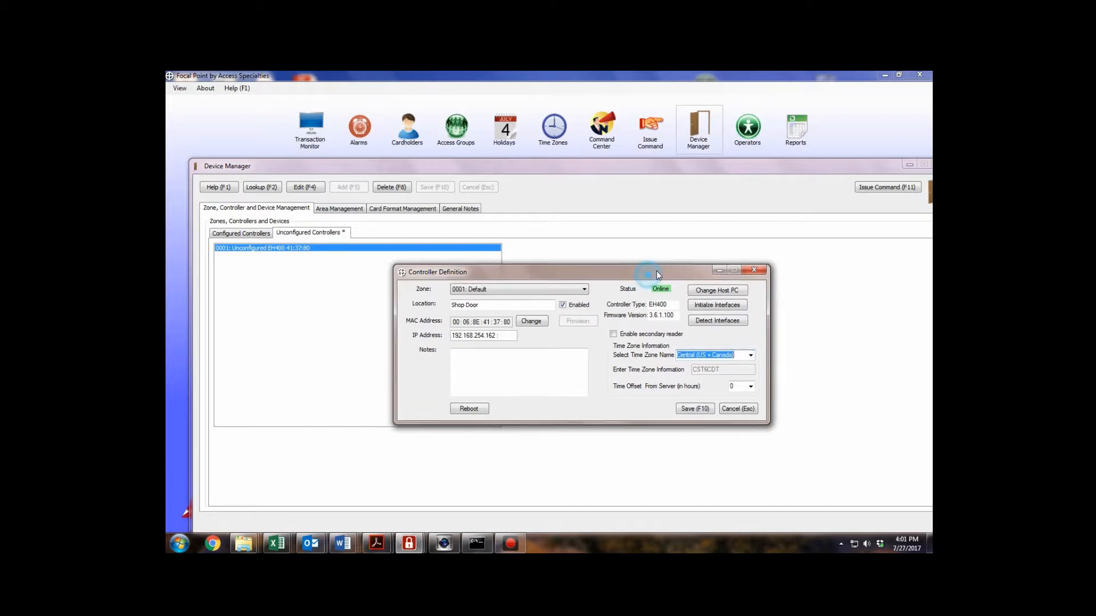
pyautogui.click(693, 409)
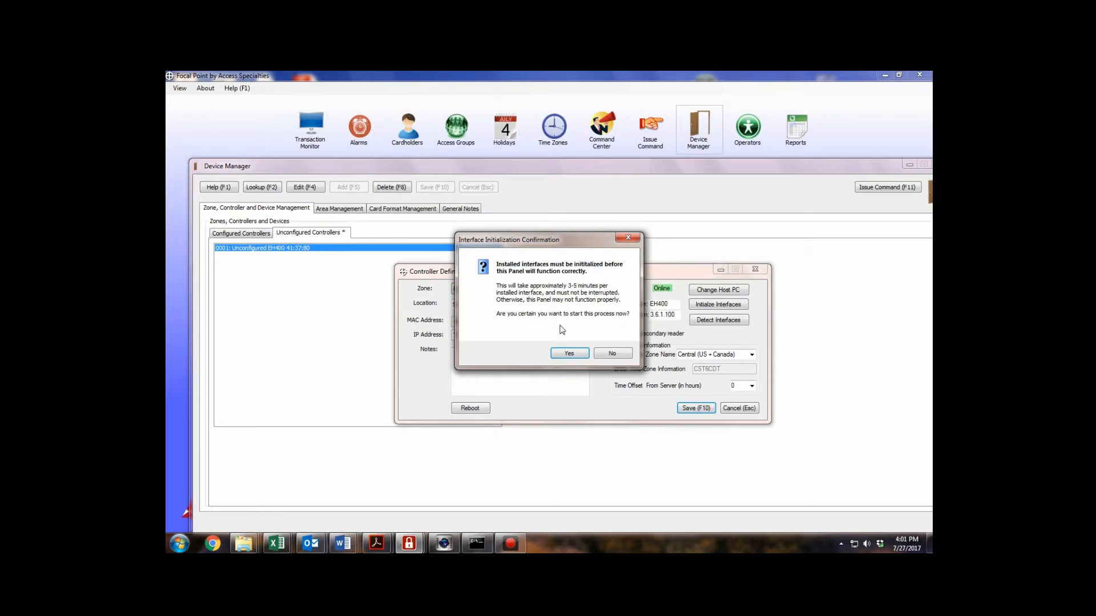
pyautogui.click(570, 353)
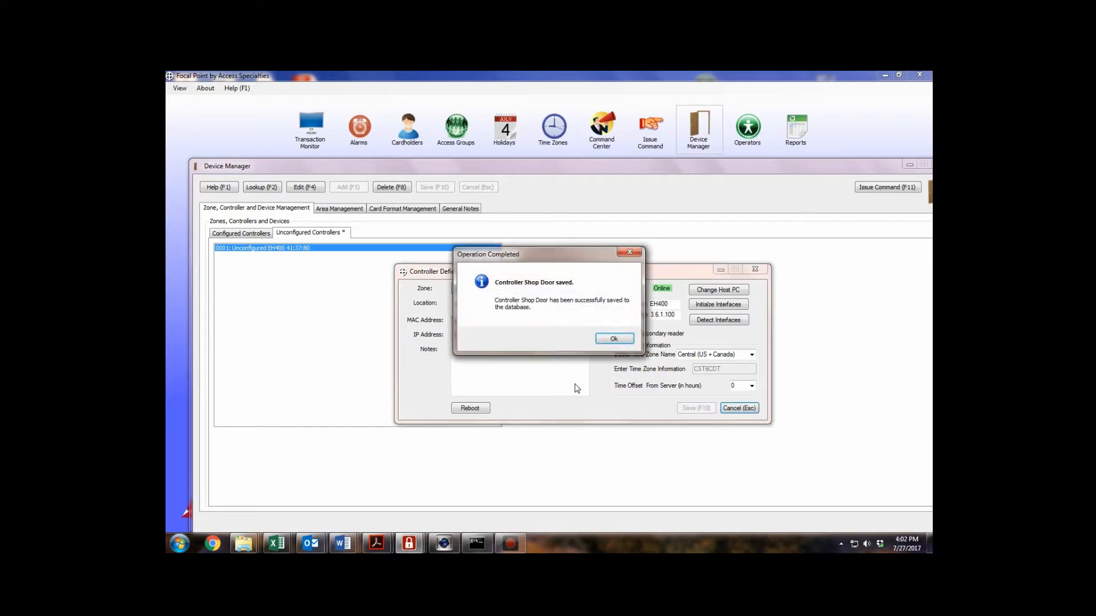
pyautogui.click(610, 341)
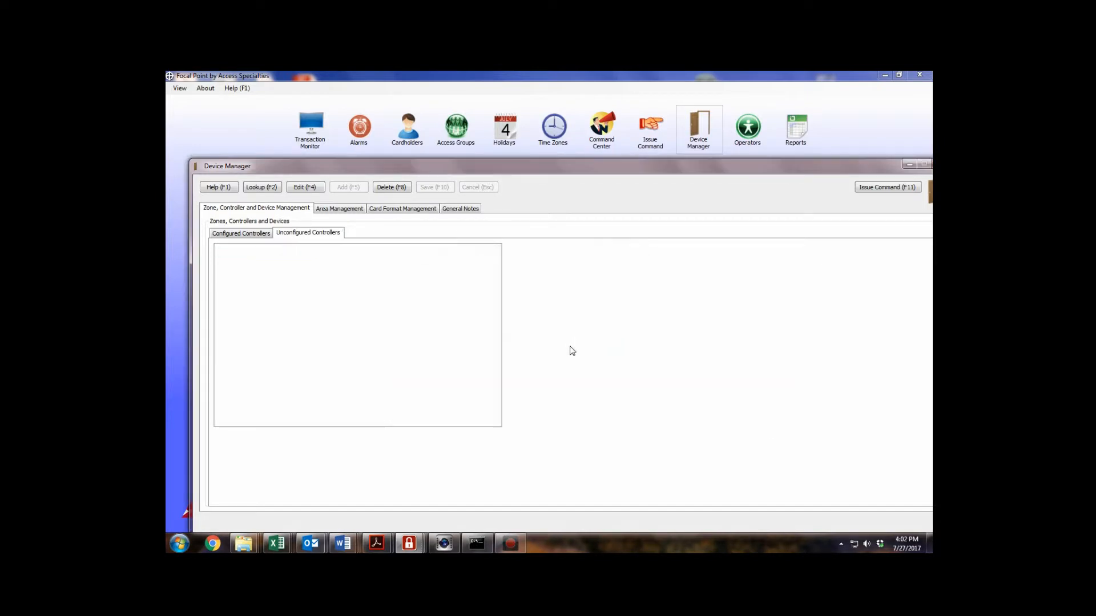
# - Among the configured controllers, open the EDM Grp 1 reader device under Shop Door and set its location to "Shop Door"
pyautogui.click(240, 235)
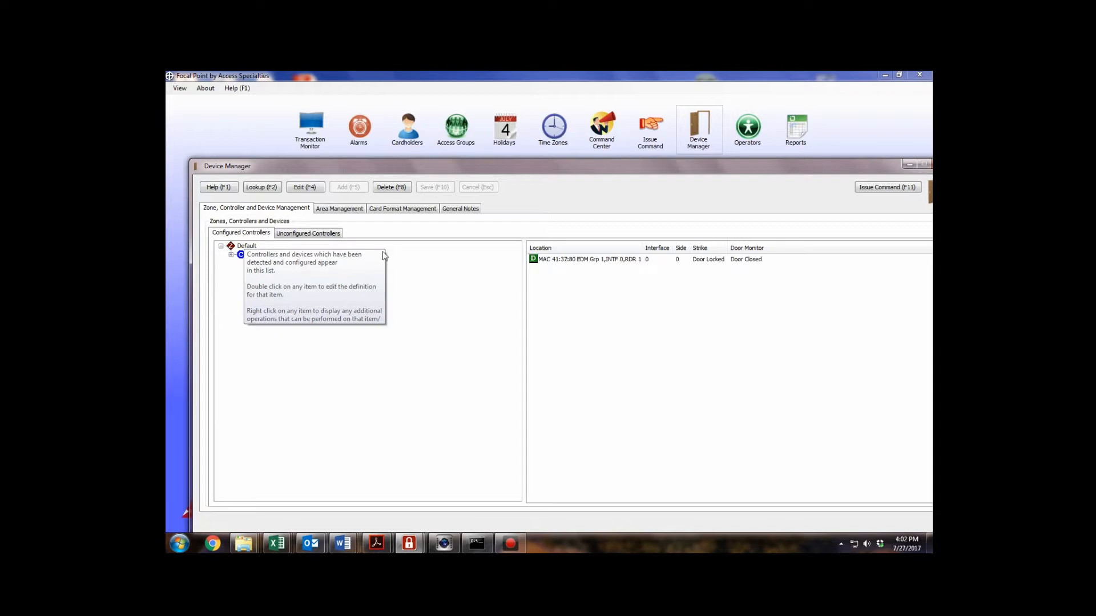
pyautogui.click(231, 255)
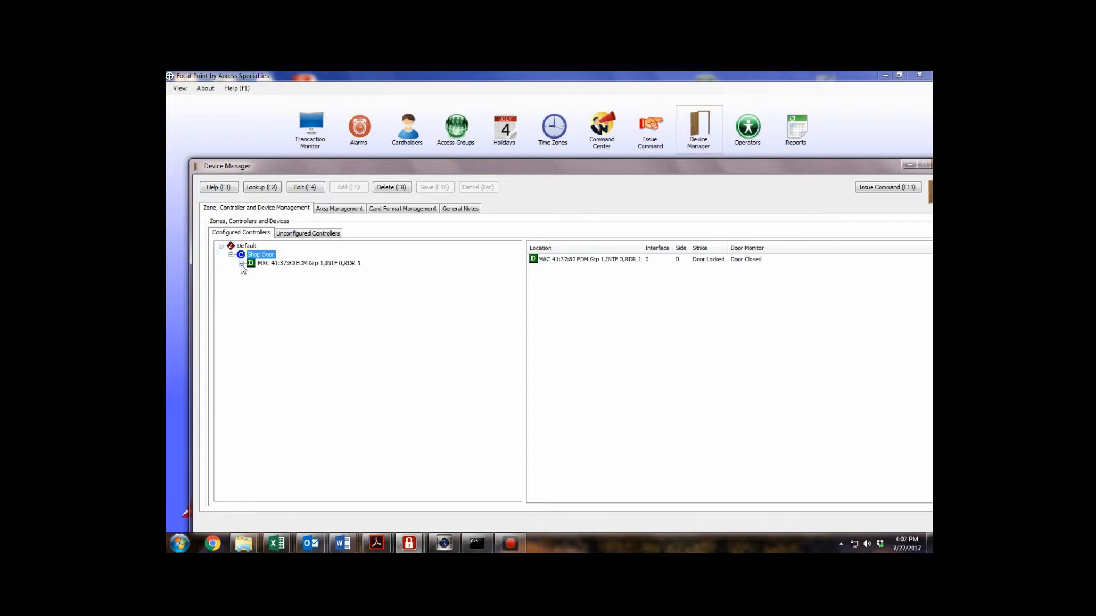
pyautogui.click(241, 264)
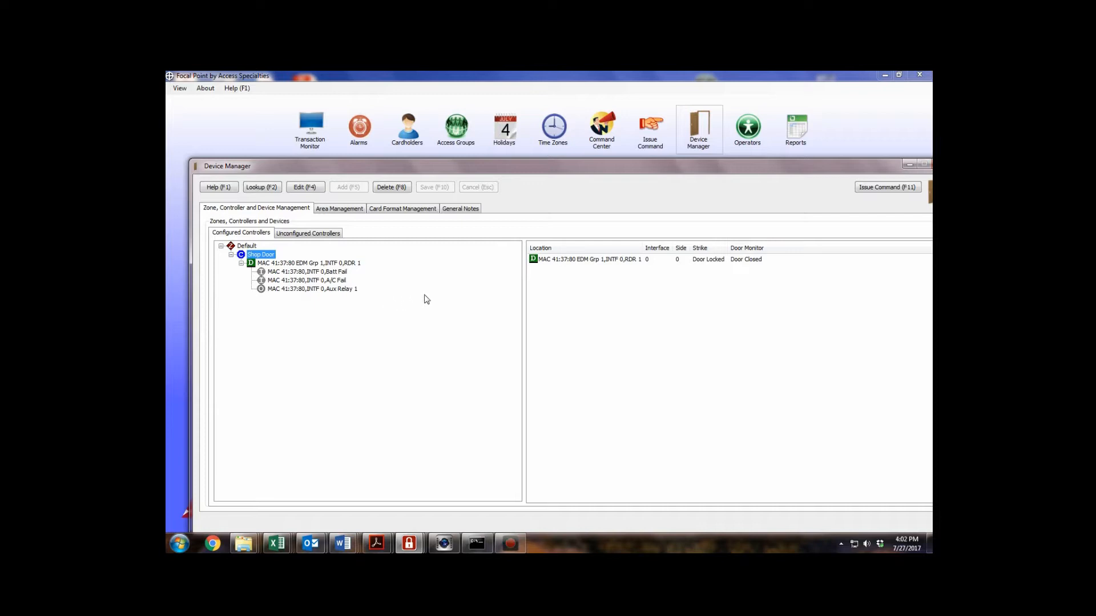
pyautogui.click(293, 266)
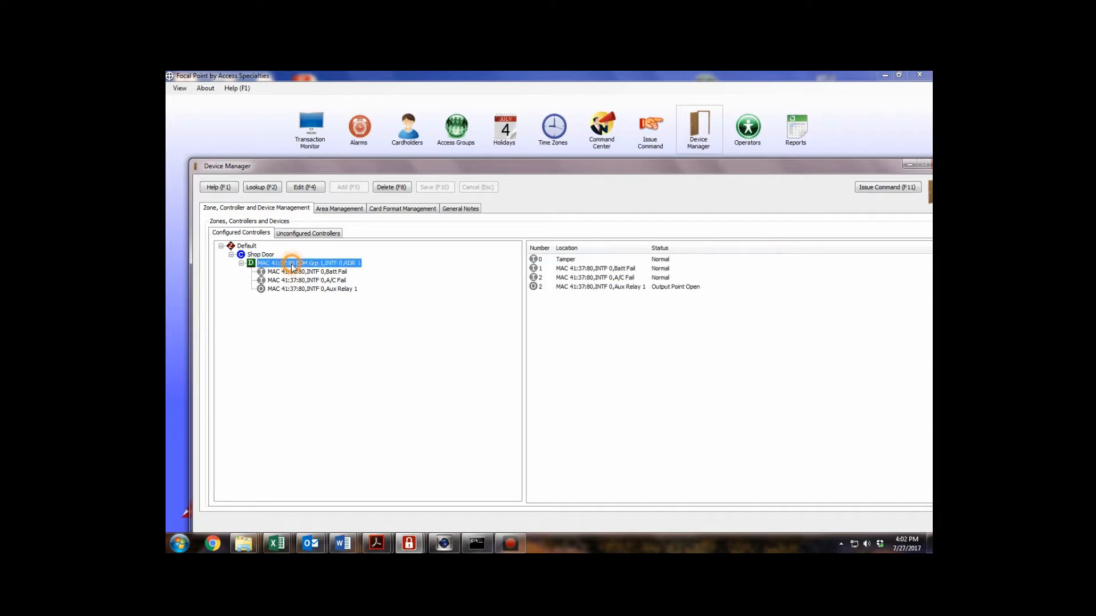
pyautogui.rightClick(293, 266)
pyautogui.click(308, 270)
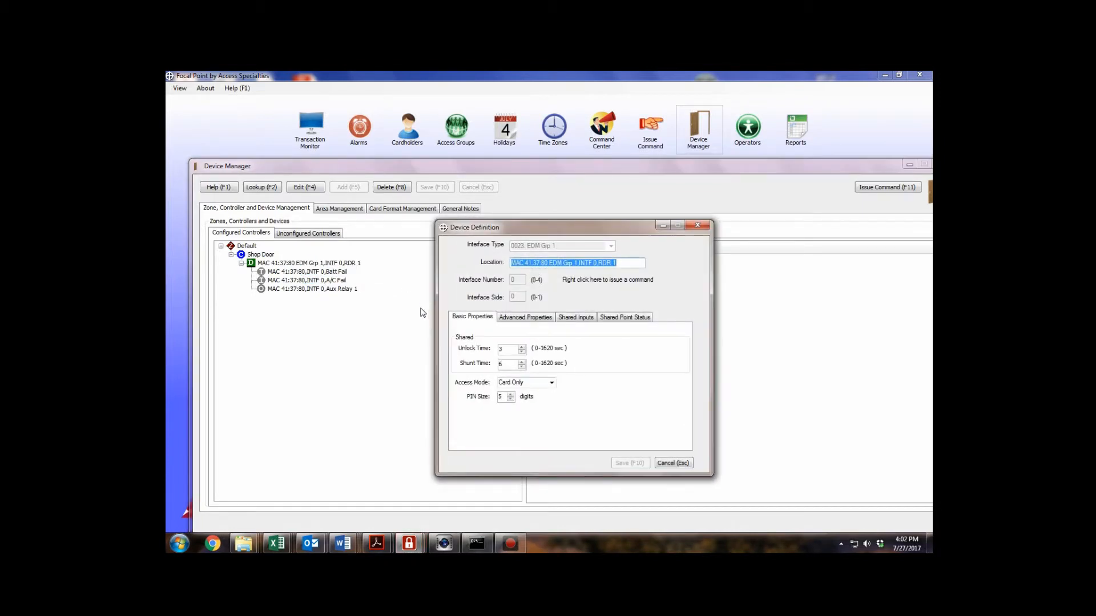
pyautogui.write('S')
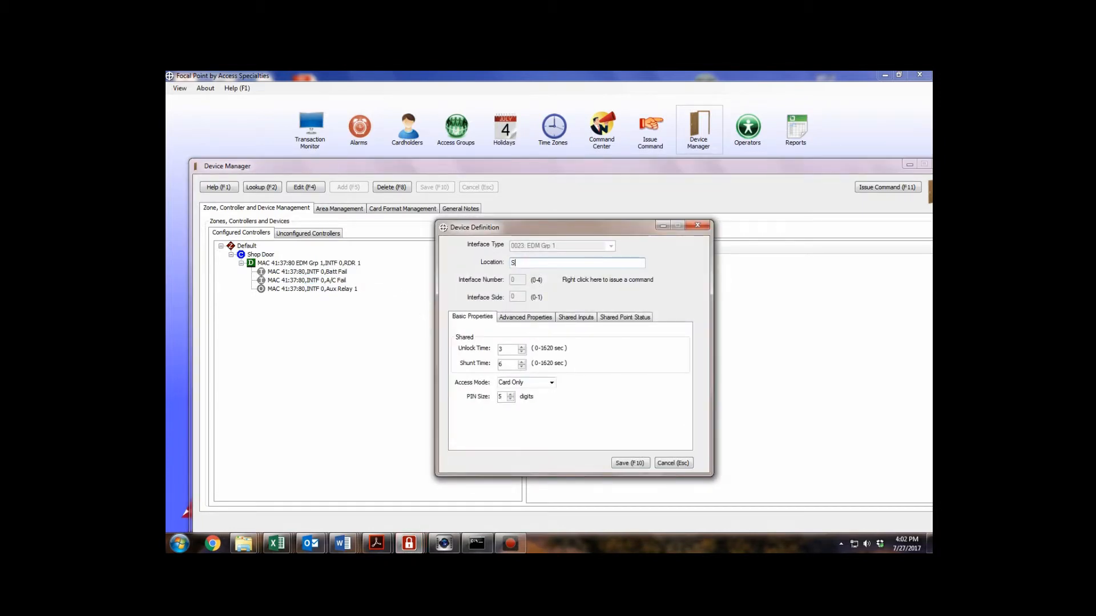
pyautogui.write('hop Door')
# - Review the device's access mode choices, advanced reader settings, shared inputs and shared point status
pyautogui.click(552, 383)
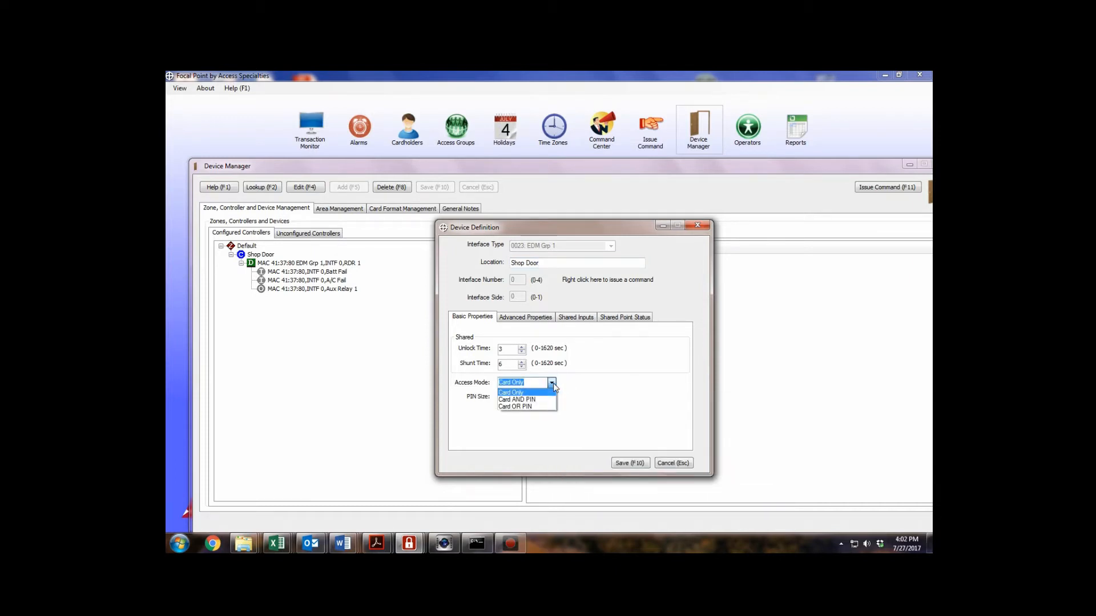
pyautogui.click(552, 383)
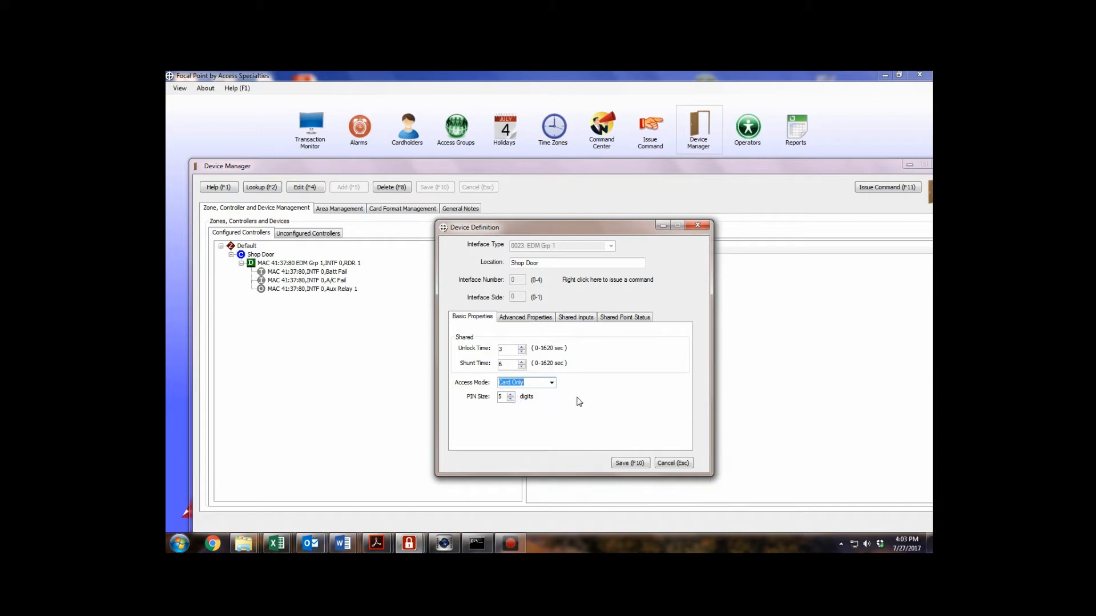
pyautogui.moveTo(604, 401)
pyautogui.moveTo(529, 339)
pyautogui.click(542, 317)
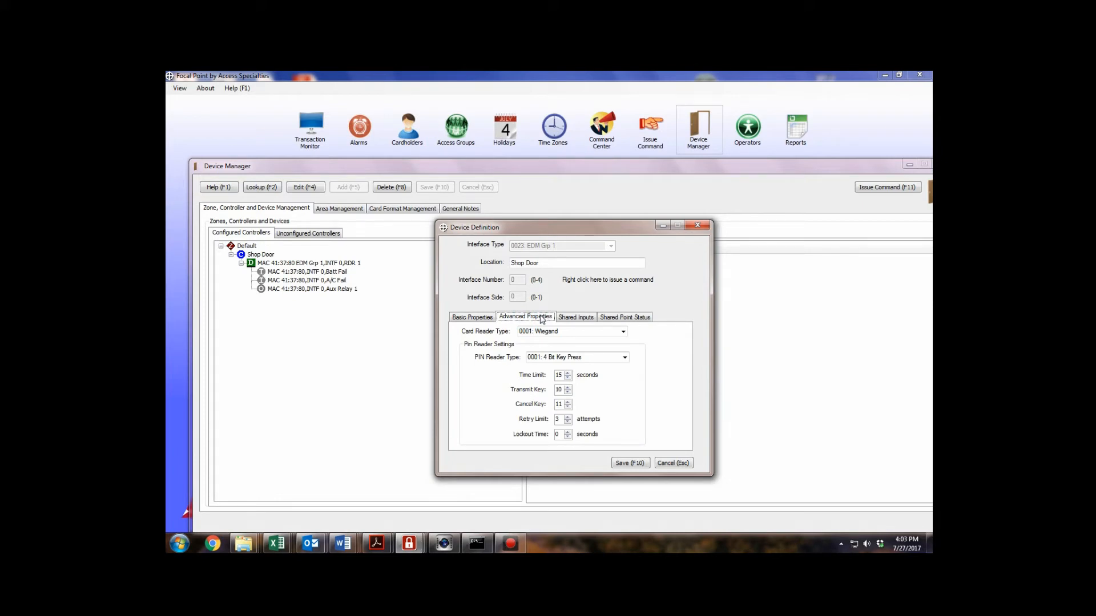
pyautogui.click(585, 318)
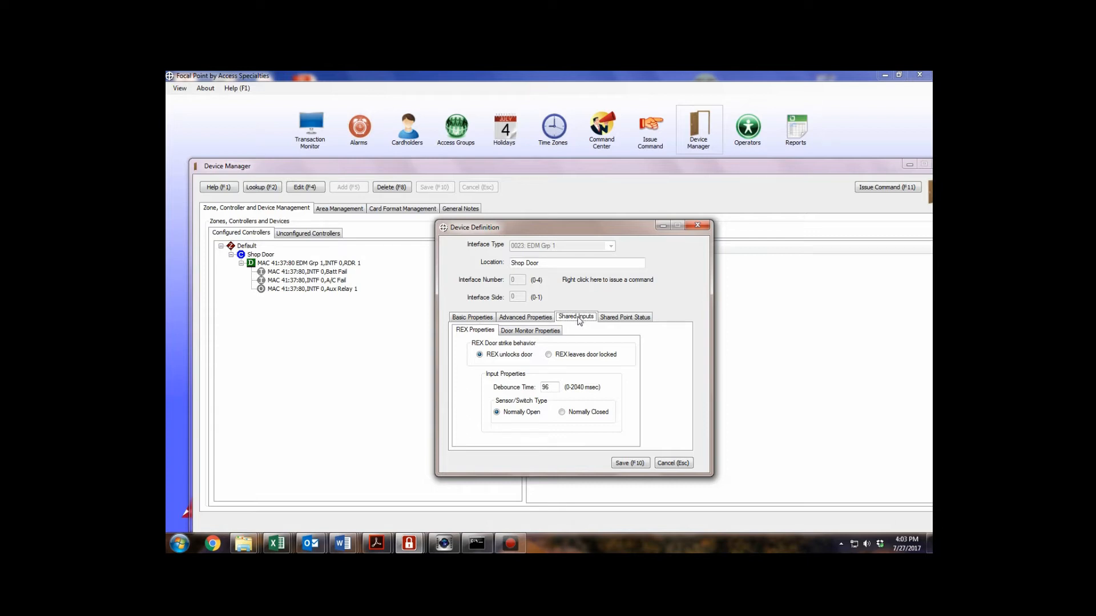
pyautogui.click(616, 318)
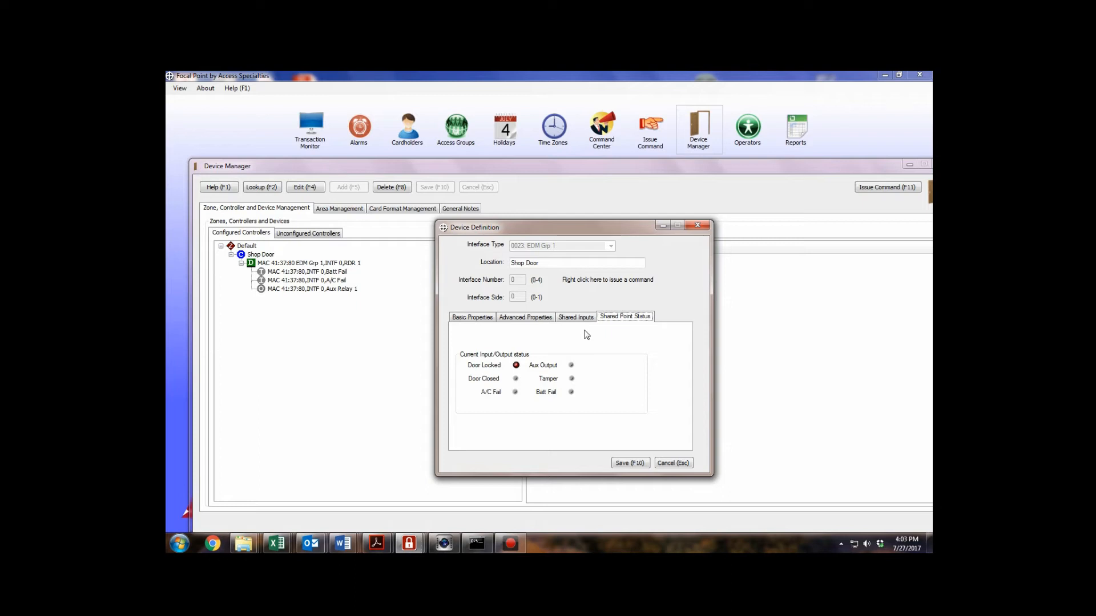
pyautogui.click(482, 320)
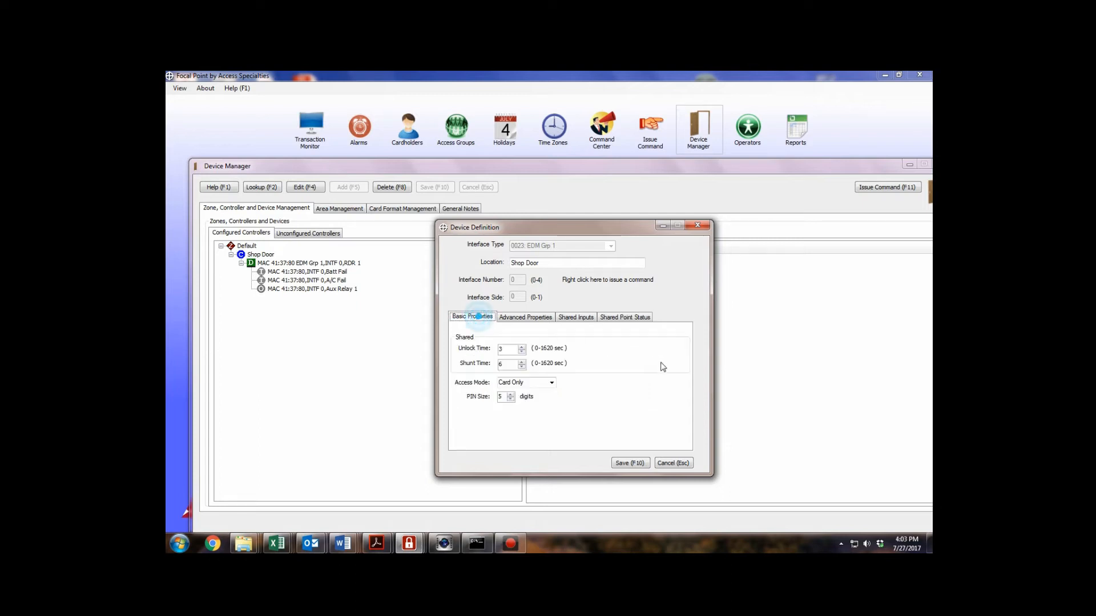
# - Save the device definition and view the controller's activity in the Transaction Monitor
pyautogui.click(633, 463)
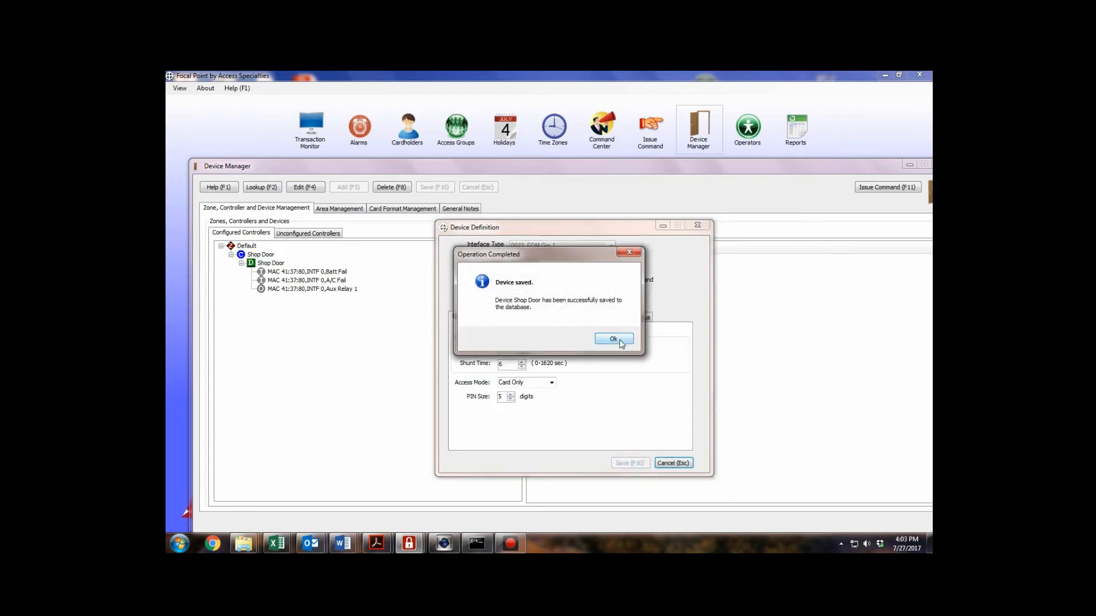
pyautogui.click(613, 338)
pyautogui.click(311, 131)
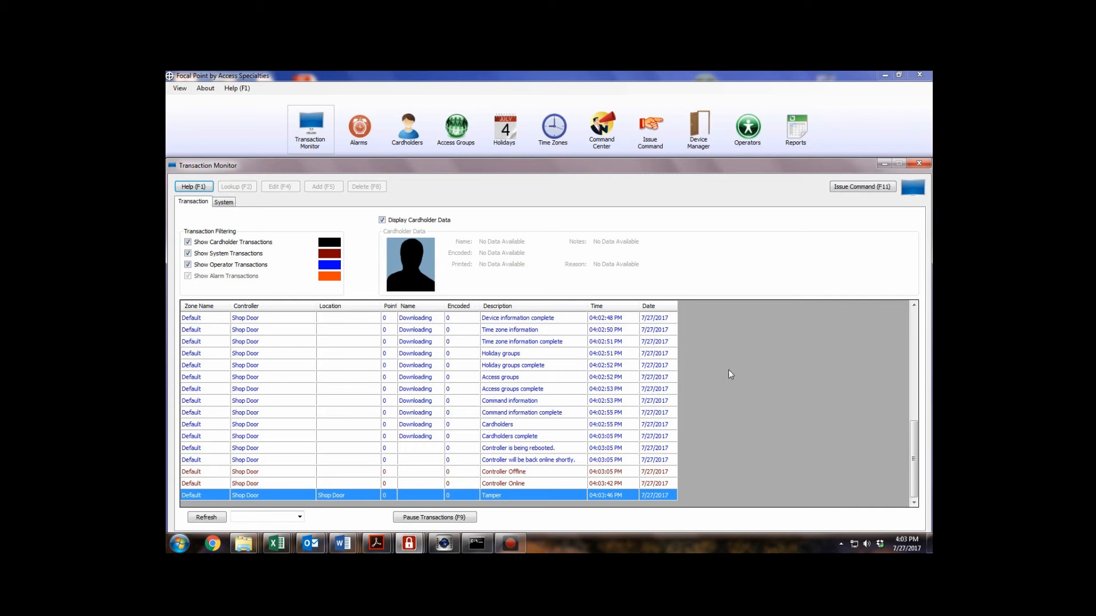
pyautogui.moveTo(513, 546)
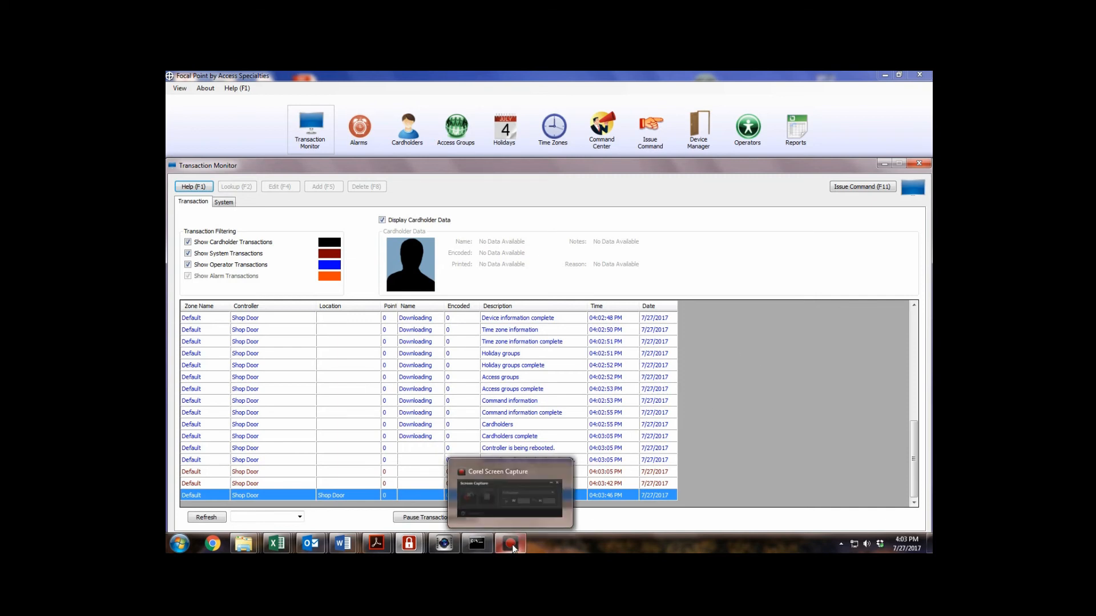